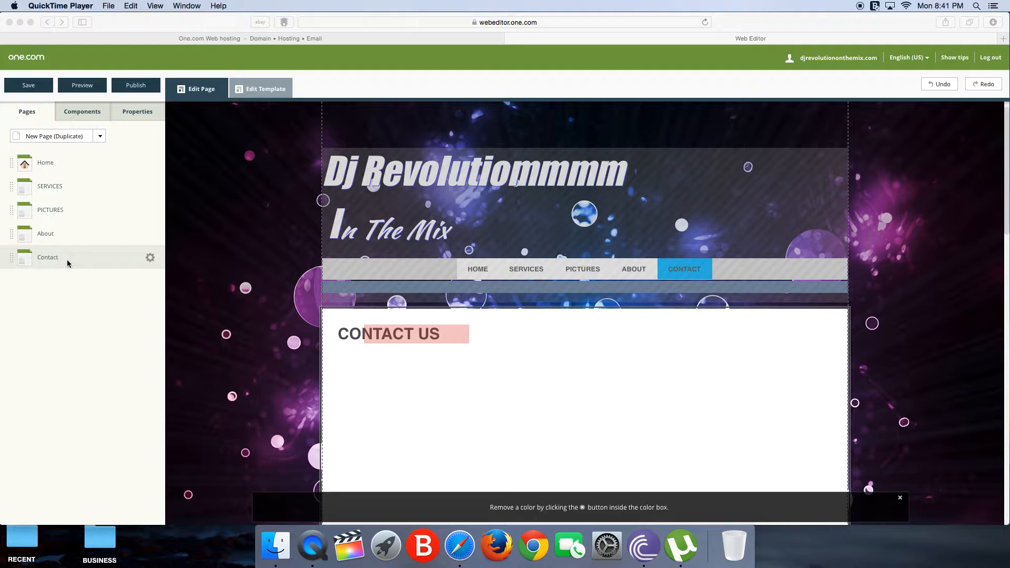
Step: Add a Background component to the Contact page below the CONTACT US heading
{"action": "scroll", "coordinate": [465, 327], "scroll_direction": "down", "scroll_amount": 6}
{"action": "scroll", "coordinate": [465, 326], "scroll_direction": "up", "scroll_amount": 6}
{"action": "left_click", "coordinate": [89, 113]}
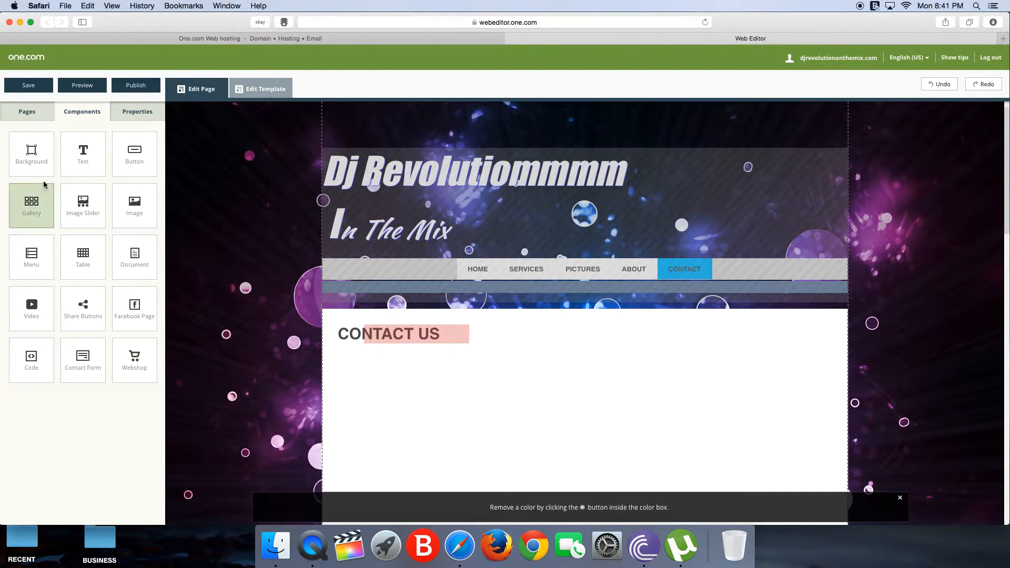
{"action": "left_click_drag", "start_coordinate": [35, 156], "coordinate": [405, 384]}
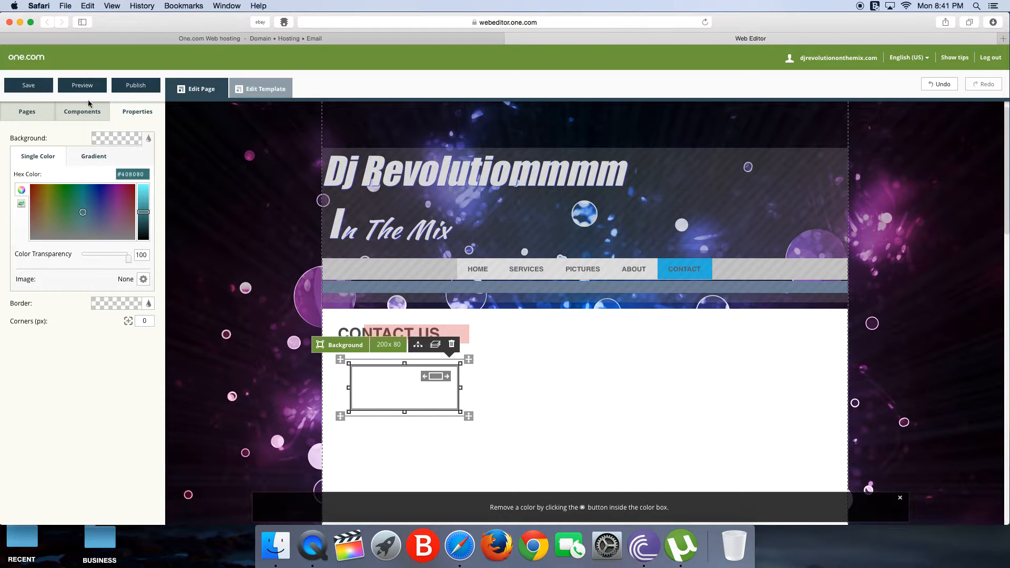
Step: Fill the new background box with a single bright purple color
{"action": "left_click", "coordinate": [87, 118]}
{"action": "left_click", "coordinate": [130, 112]}
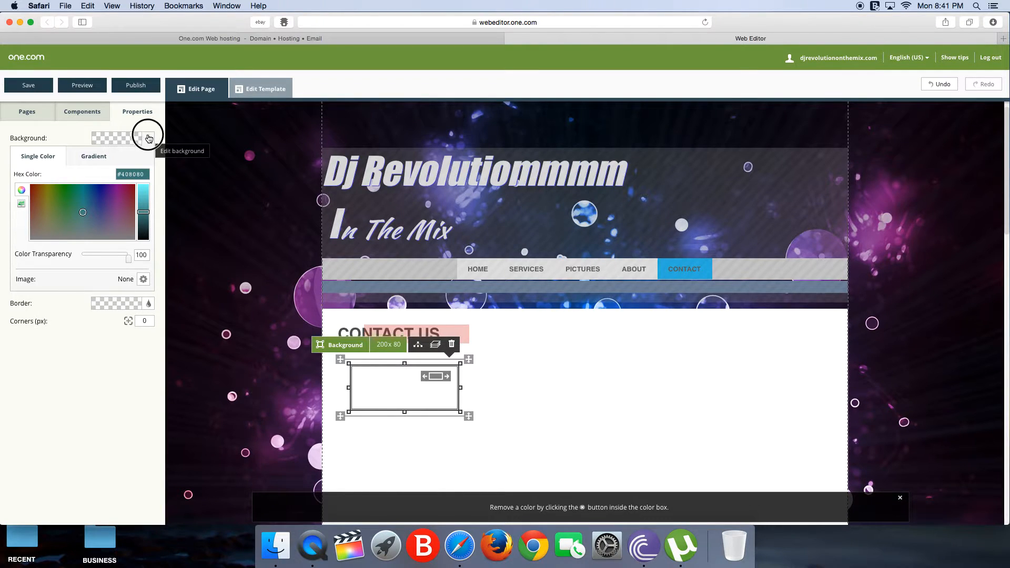
{"action": "left_click", "coordinate": [140, 138]}
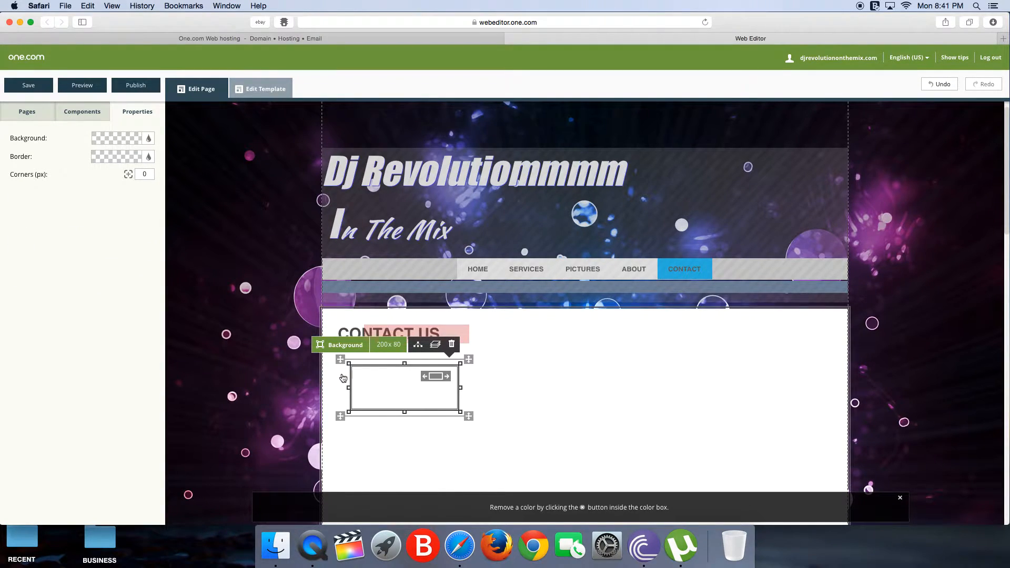
{"action": "left_click", "coordinate": [148, 139]}
{"action": "left_click", "coordinate": [109, 195]}
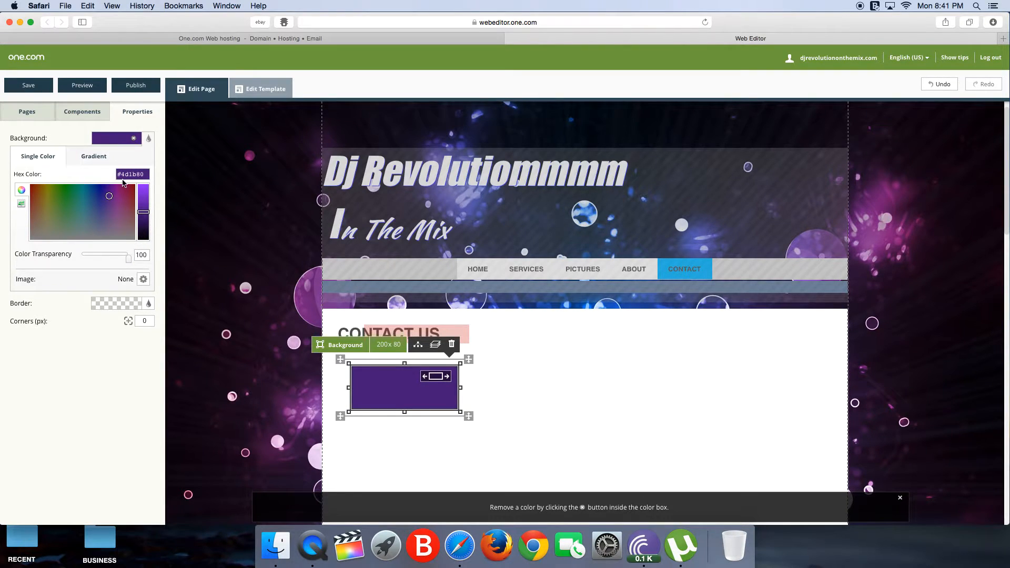
{"action": "left_click", "coordinate": [143, 198]}
{"action": "left_click", "coordinate": [148, 138]}
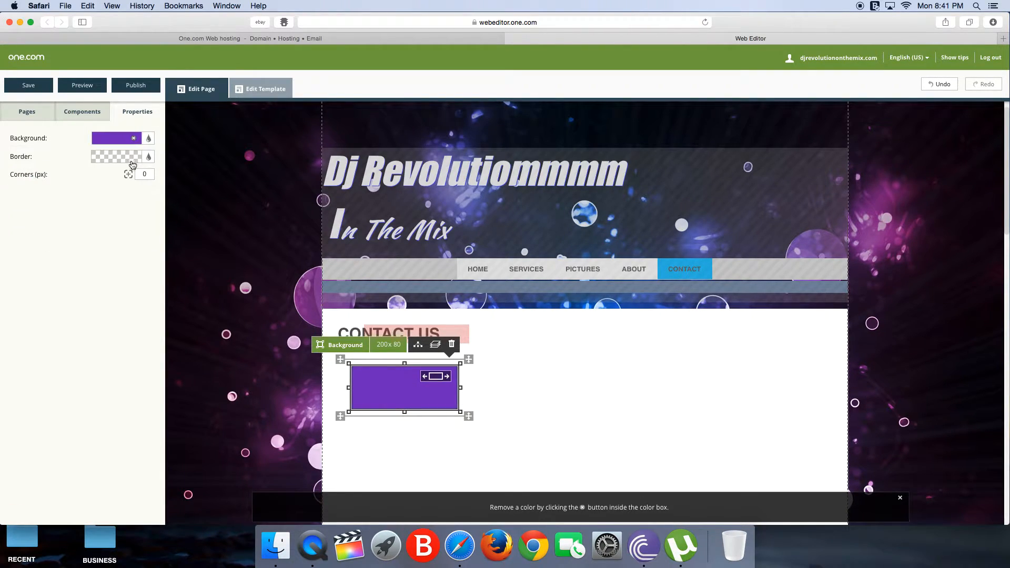
Step: Give the purple box a solid brown #805c0c border and set its corners to 5 px
{"action": "left_click", "coordinate": [148, 157]}
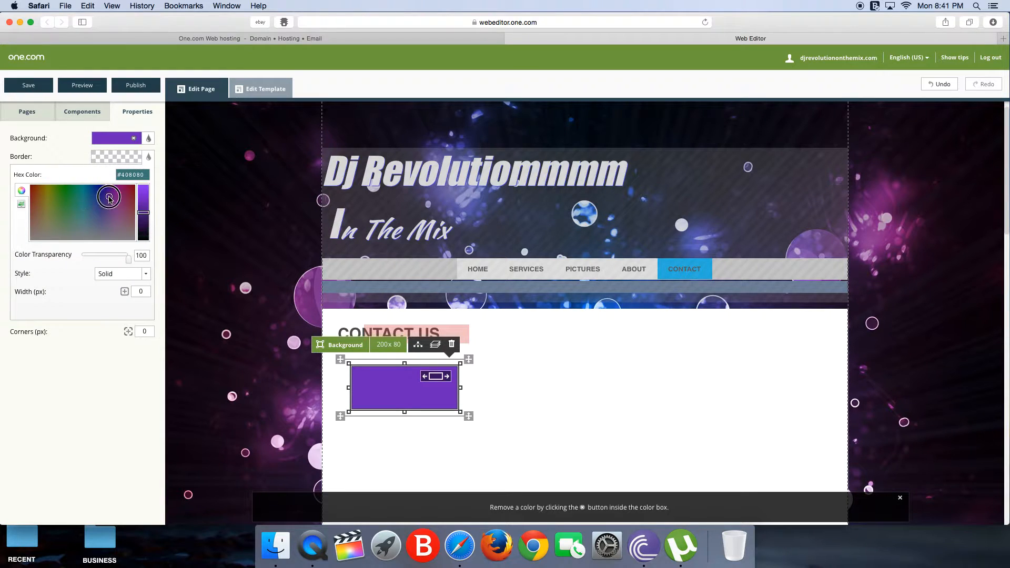
{"action": "left_click", "coordinate": [44, 194]}
{"action": "left_click", "coordinate": [148, 157]}
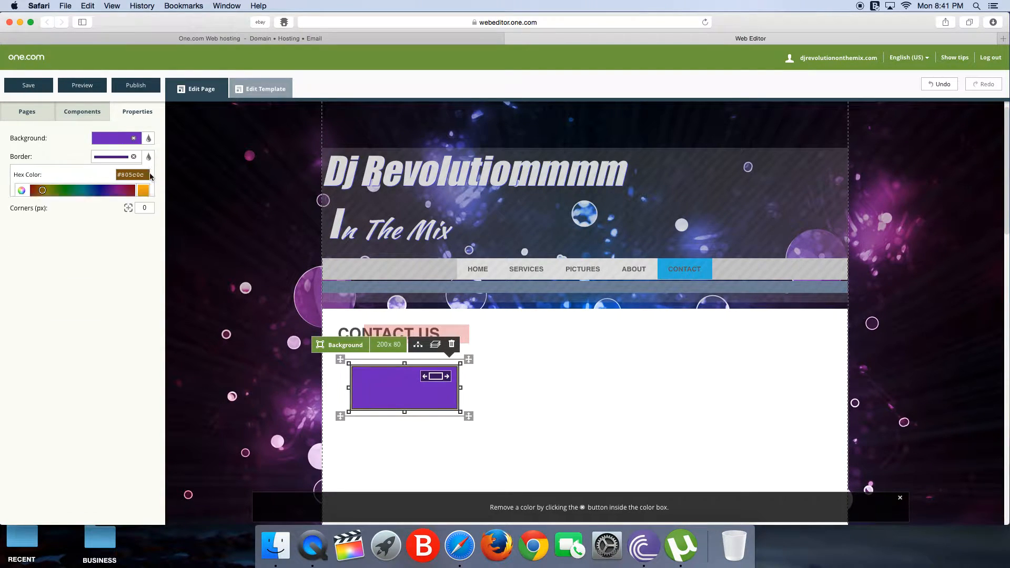
{"action": "left_click", "coordinate": [141, 176]}
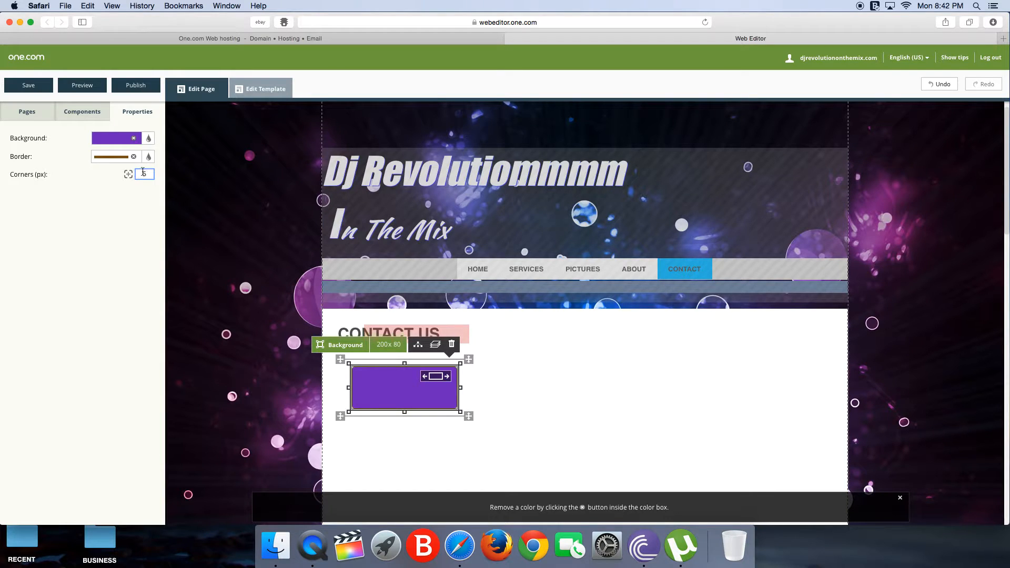
Step: Brighten the purple box's border to orange #e2a316 and set its corners to 7 px
{"action": "left_click", "coordinate": [149, 157]}
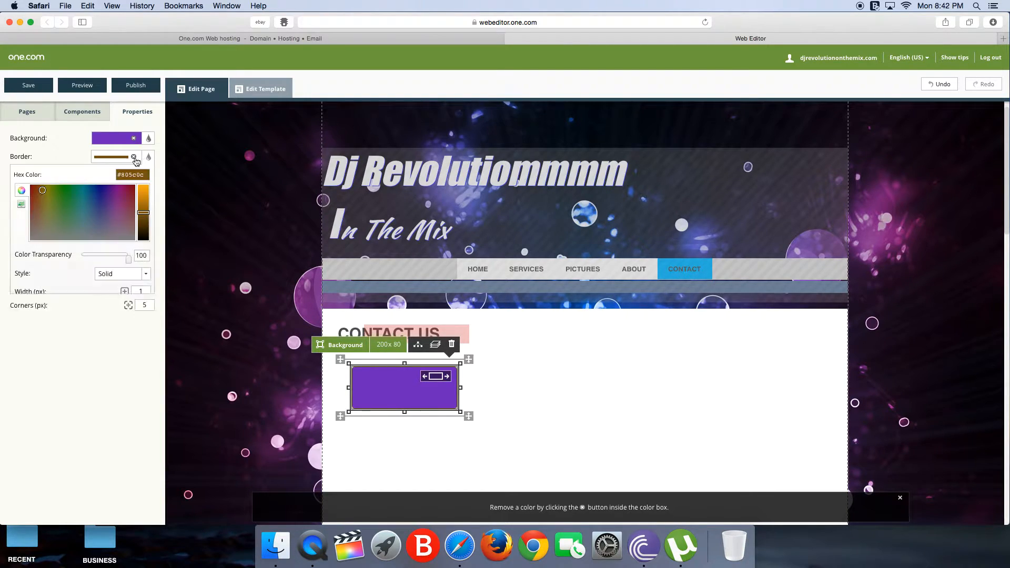
{"action": "left_click", "coordinate": [145, 195]}
{"action": "left_click", "coordinate": [117, 356]}
{"action": "left_click", "coordinate": [140, 175]}
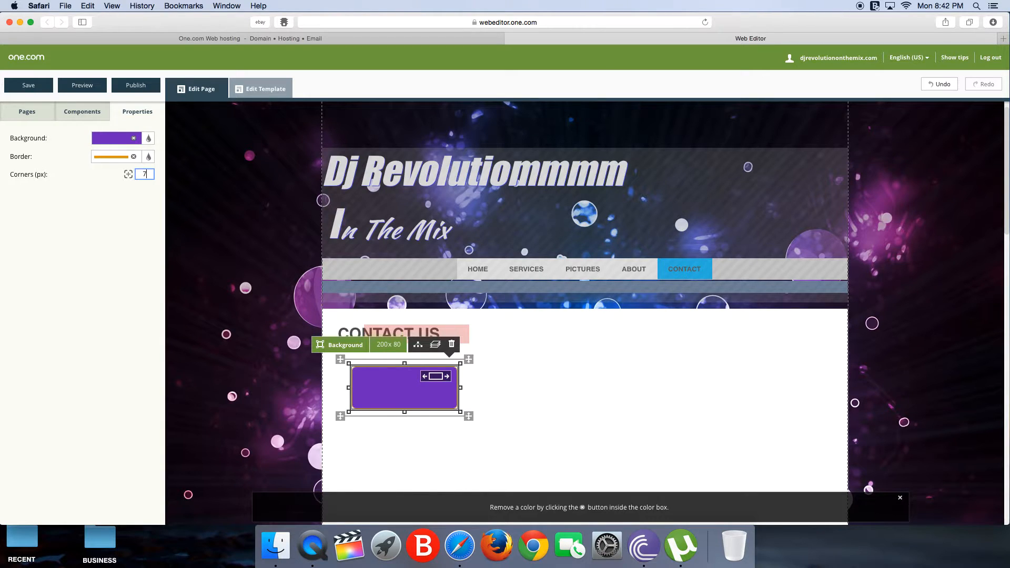
Step: Set the purple box's border width to 5 px and deselect the box
{"action": "left_click", "coordinate": [149, 159]}
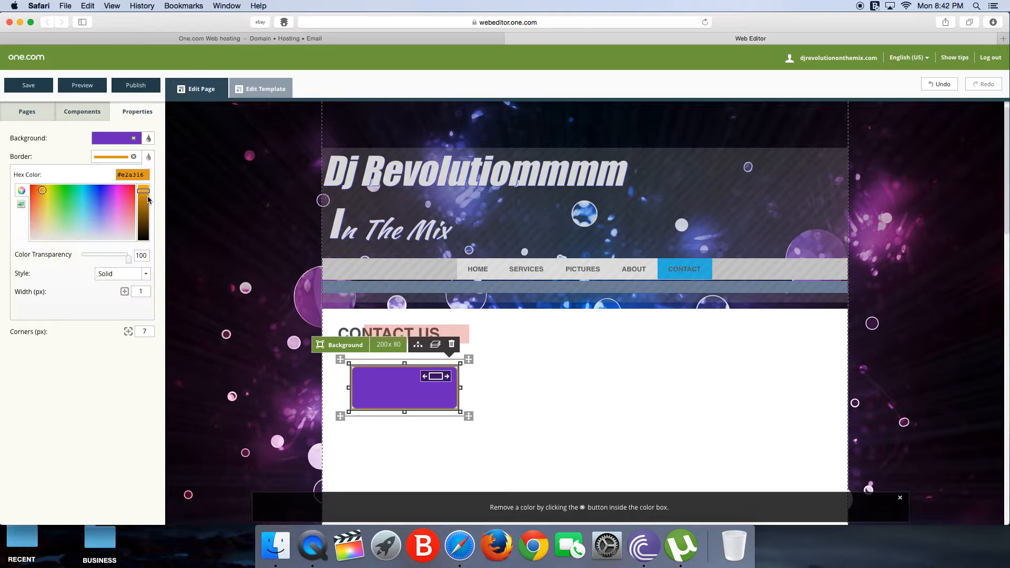
{"action": "left_click", "coordinate": [145, 292]}
{"action": "type", "text": "5"}
{"action": "left_click", "coordinate": [457, 372]}
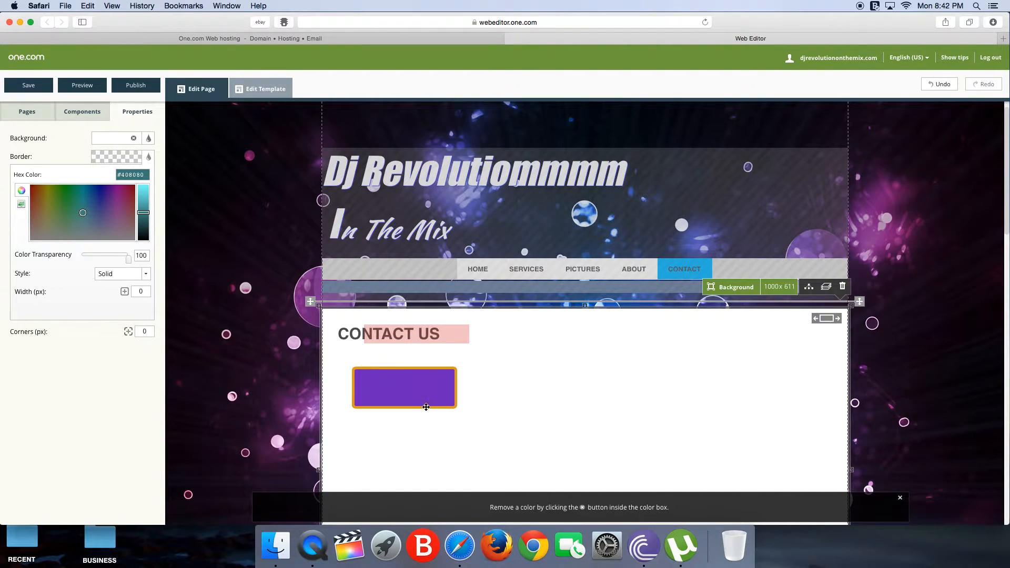
Step: Add a second Background component beside the purple box and give it a #80237f border
{"action": "left_click", "coordinate": [82, 111]}
{"action": "left_click_drag", "start_coordinate": [35, 148], "coordinate": [554, 388]}
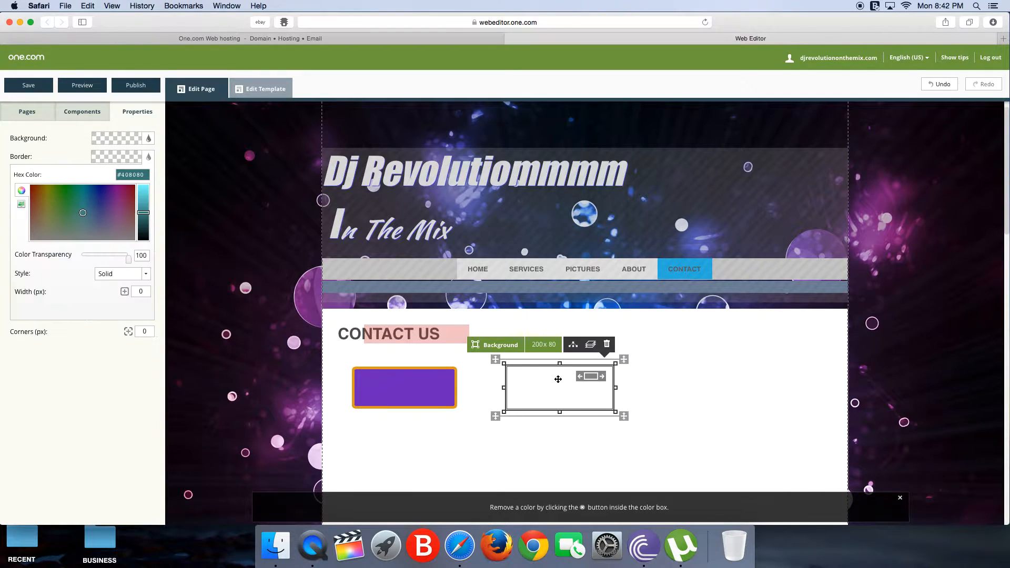
{"action": "left_click", "coordinate": [118, 200]}
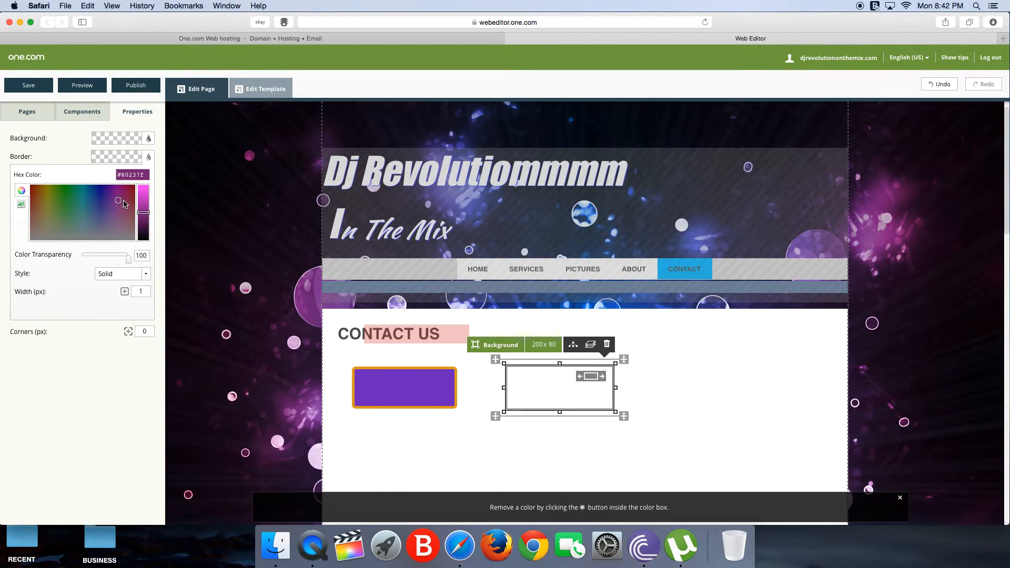
Step: Fill the second background box with the single green color #21802d
{"action": "left_click", "coordinate": [150, 140]}
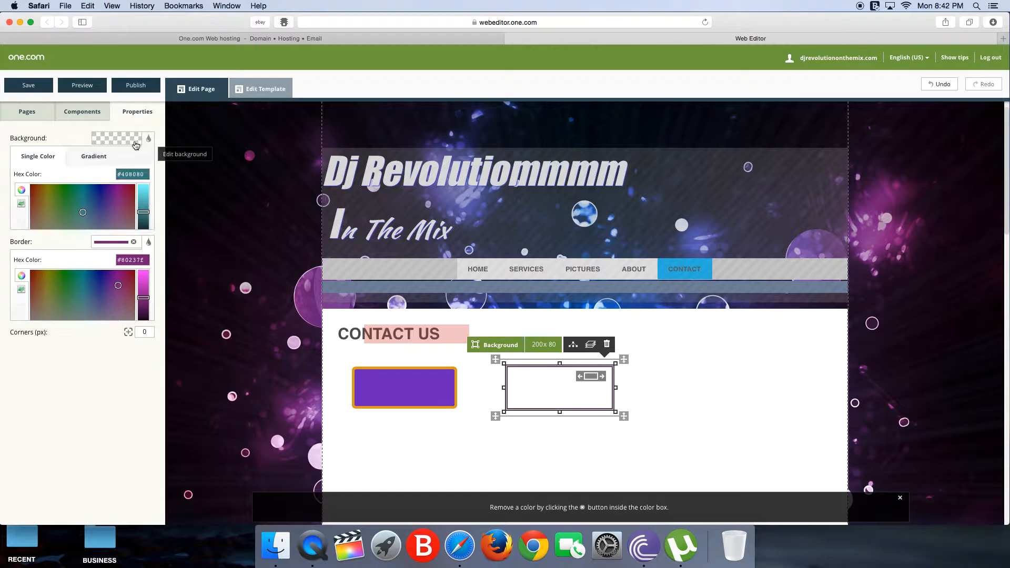
{"action": "left_click", "coordinate": [68, 200]}
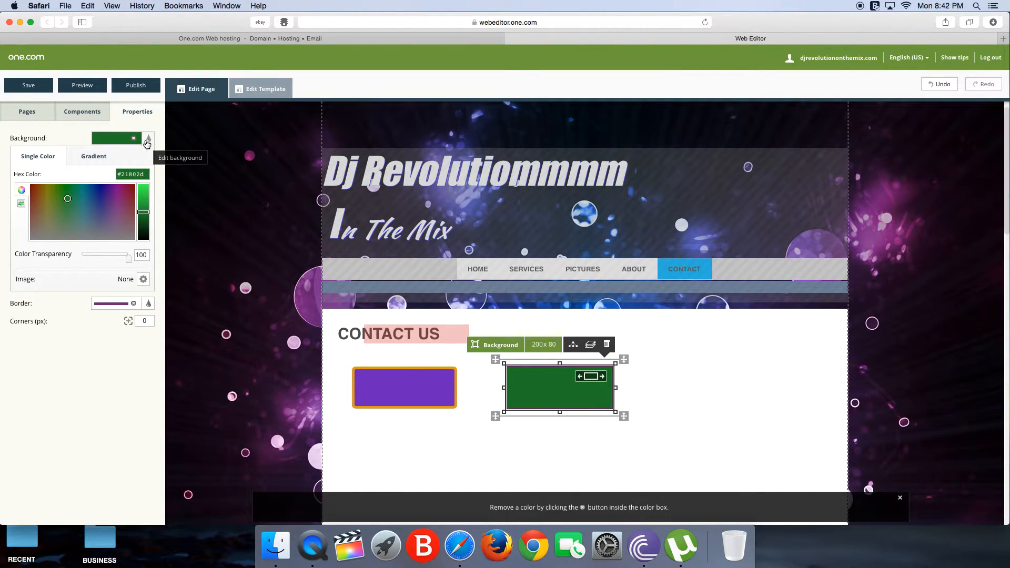
{"action": "left_click", "coordinate": [149, 139]}
Step: Set the green box's border width to 6 px and deselect the box
{"action": "left_click", "coordinate": [148, 157]}
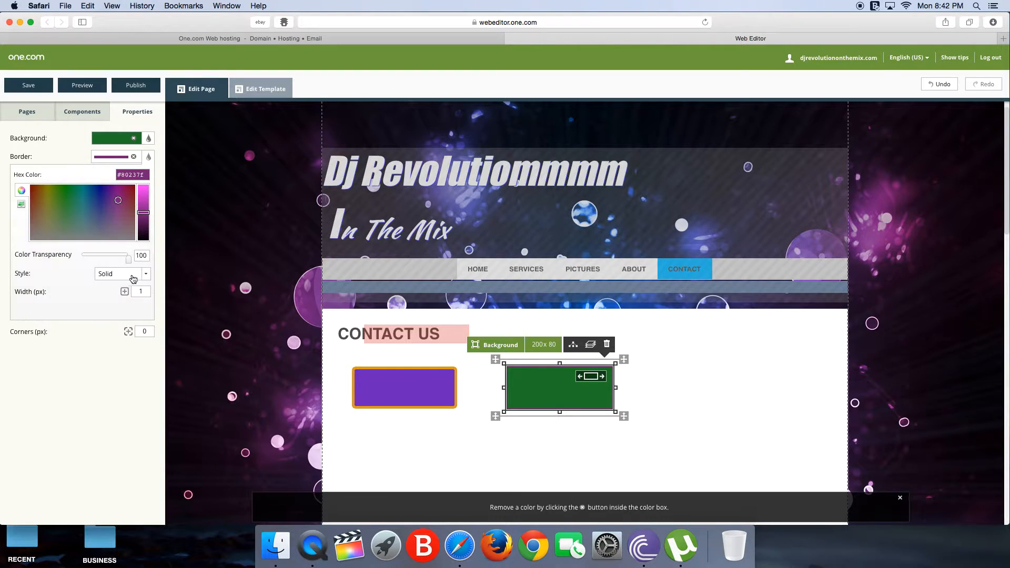
{"action": "left_click", "coordinate": [139, 288]}
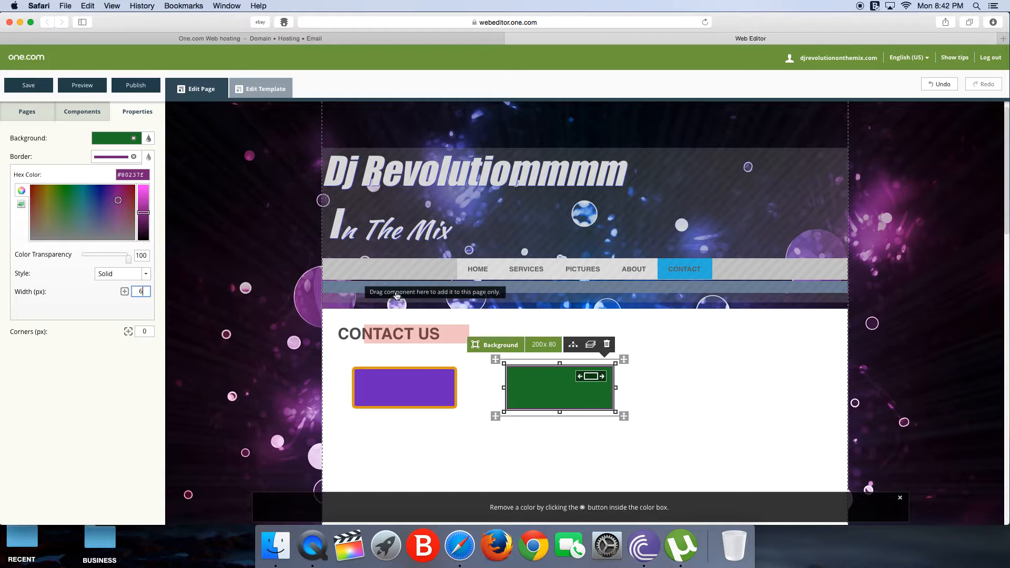
{"action": "left_click", "coordinate": [539, 444]}
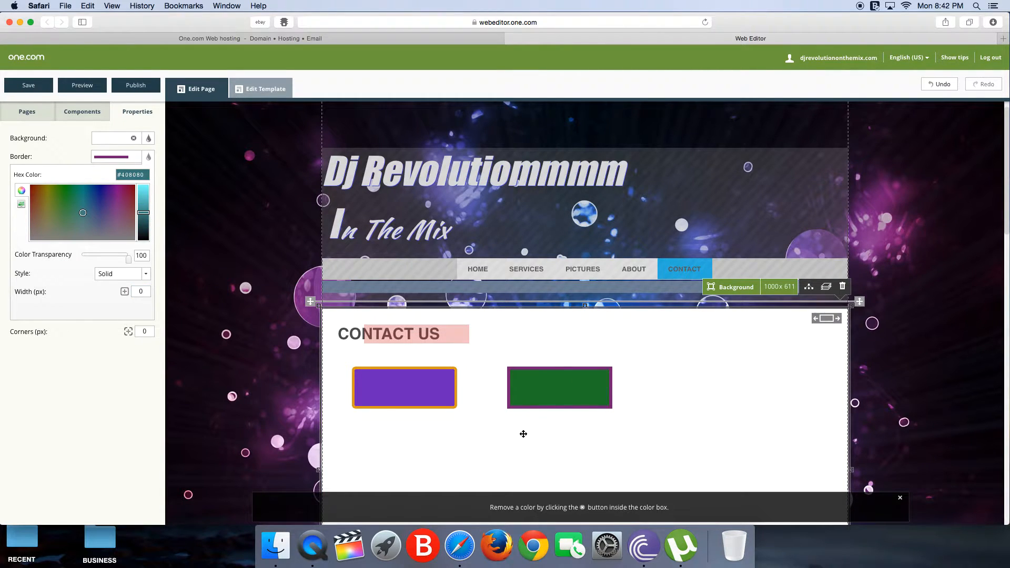
Step: Move the green box so it sits directly against the purple box's right edge
{"action": "left_click", "coordinate": [521, 391]}
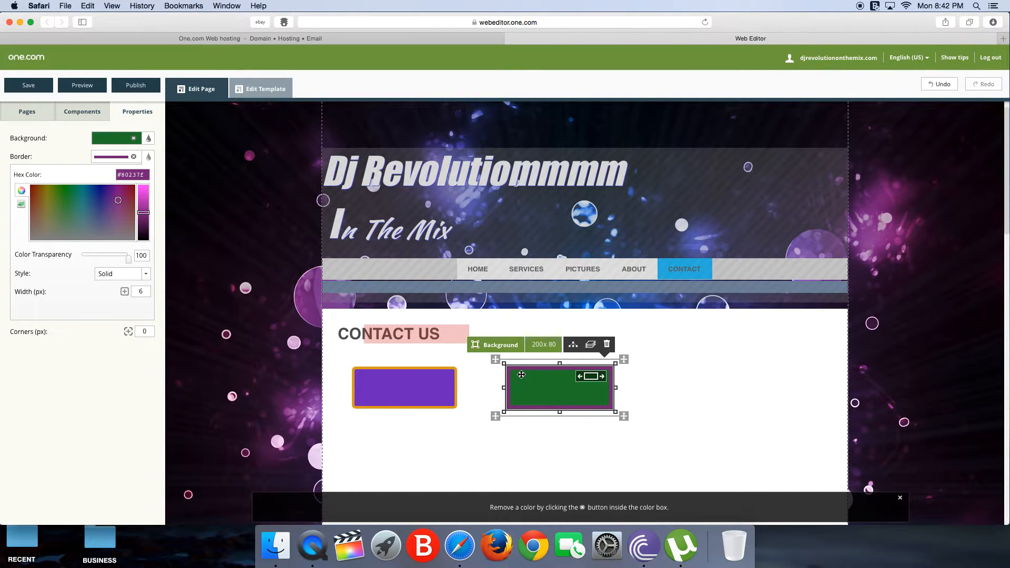
{"action": "left_click_drag", "start_coordinate": [534, 383], "coordinate": [568, 392]}
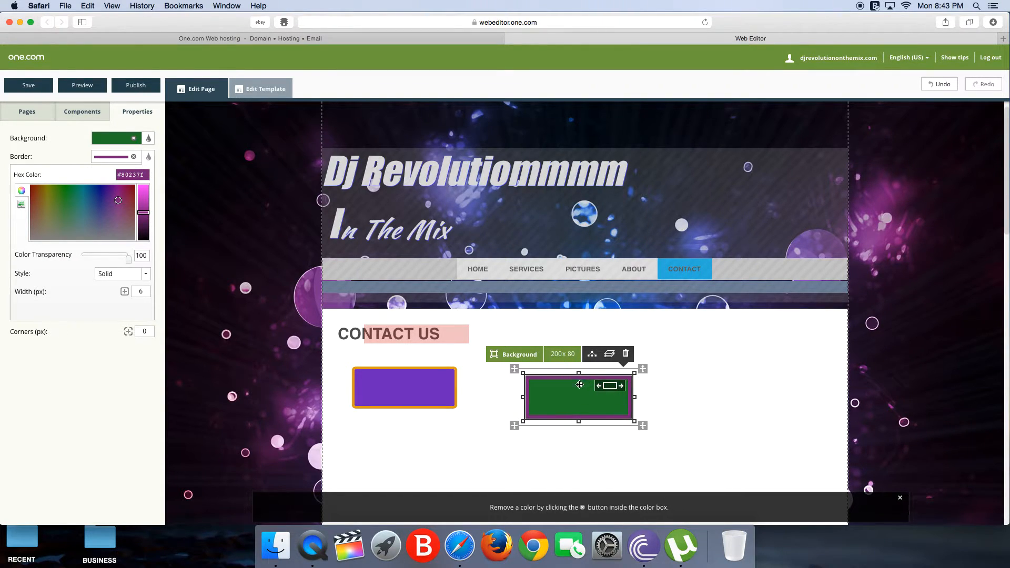
{"action": "left_click_drag", "start_coordinate": [566, 401], "coordinate": [501, 391]}
{"action": "left_click", "coordinate": [485, 466]}
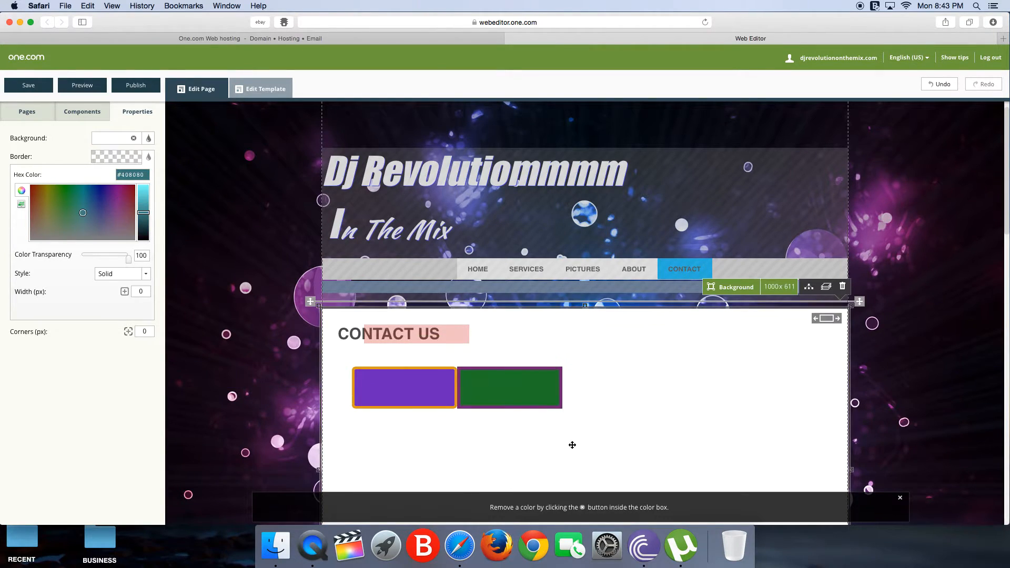
Step: Dismiss the warning about components placed outside the content area
{"action": "scroll", "coordinate": [567, 445], "scroll_direction": "down", "scroll_amount": 2}
{"action": "scroll", "coordinate": [576, 446], "scroll_direction": "up", "scroll_amount": 1}
{"action": "mouse_move", "coordinate": [542, 355]}
{"action": "left_mouse_down"}
{"action": "mouse_move", "coordinate": [598, 349]}
{"action": "mouse_move", "coordinate": [544, 371]}
{"action": "left_mouse_up"}
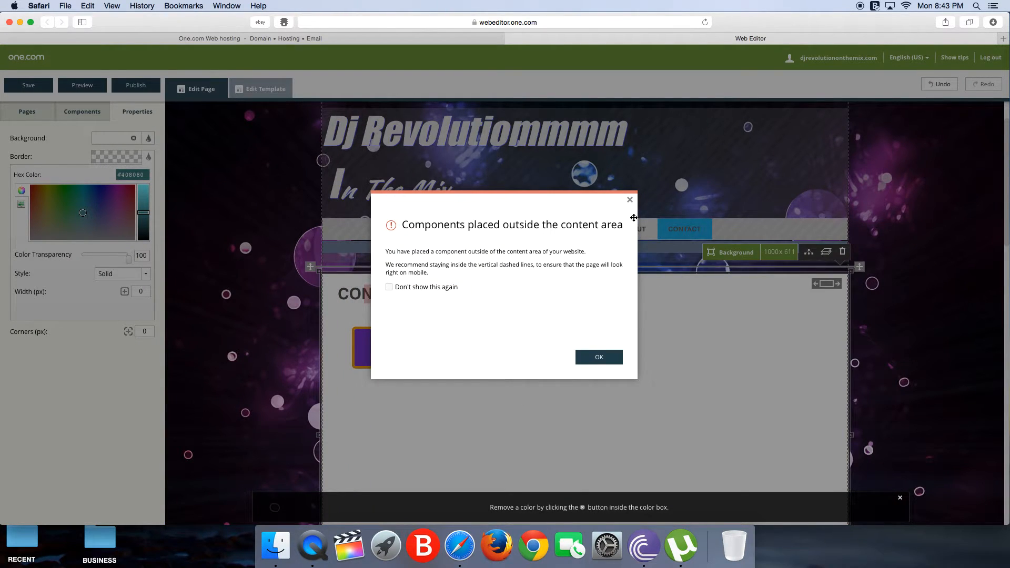
{"action": "left_click", "coordinate": [630, 200]}
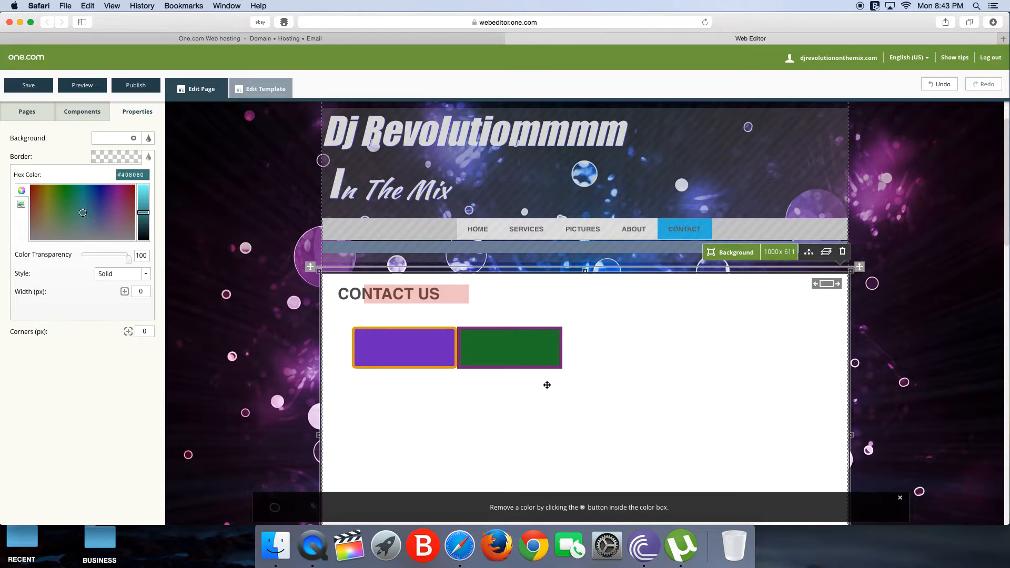
Step: Enlarge the green box to about 222 x 149 away from the purple box, and widen the purple box to about 264 x 80
{"action": "left_click", "coordinate": [547, 359]}
{"action": "left_click_drag", "start_coordinate": [547, 358], "coordinate": [595, 413]}
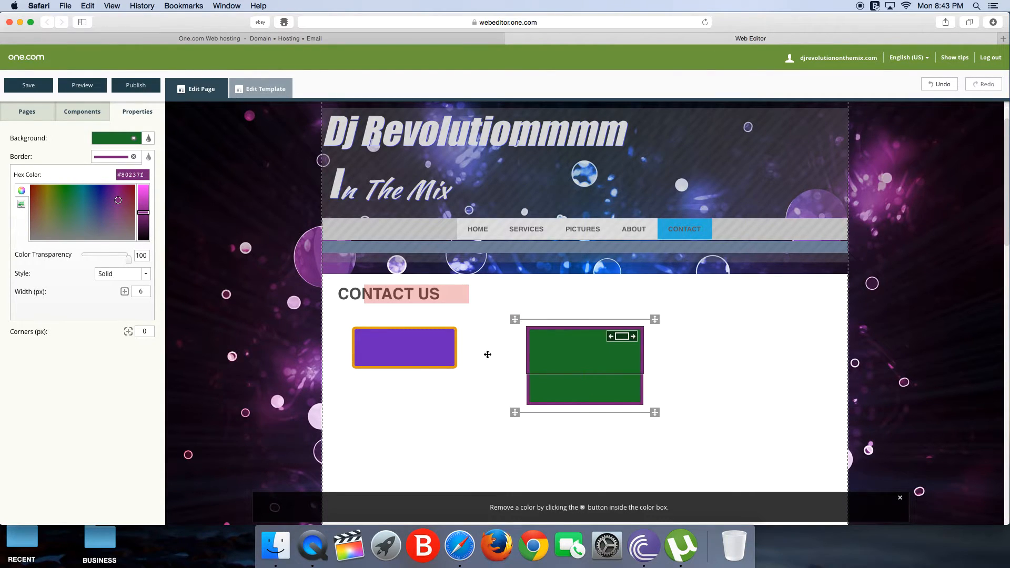
{"action": "left_click_drag", "start_coordinate": [435, 352], "coordinate": [457, 418]}
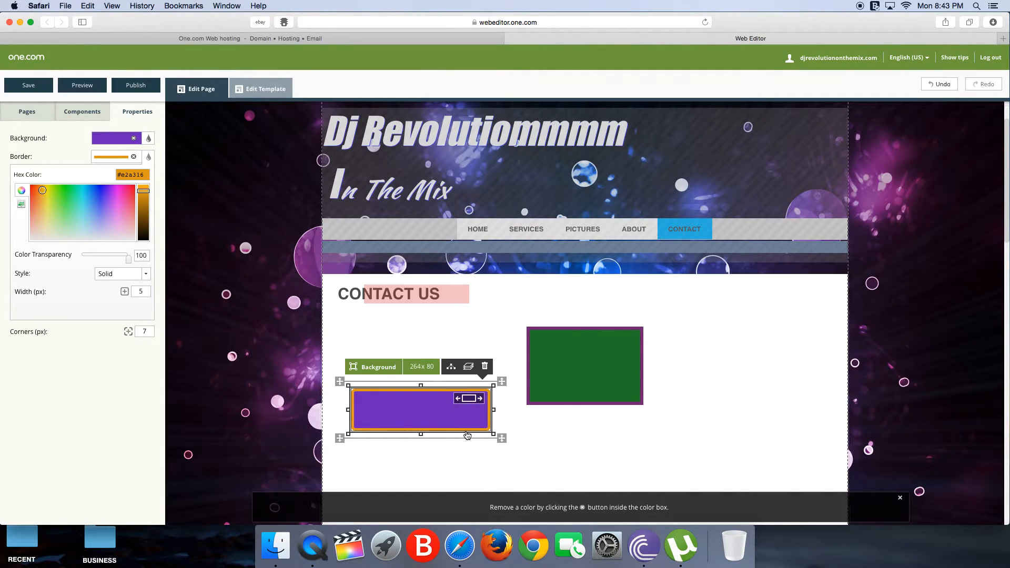
Step: Center the purple box underneath the green box and stretch it upward to about 264 x 150
{"action": "left_click_drag", "start_coordinate": [565, 353], "coordinate": [561, 314]}
{"action": "left_click_drag", "start_coordinate": [468, 422], "coordinate": [616, 440]}
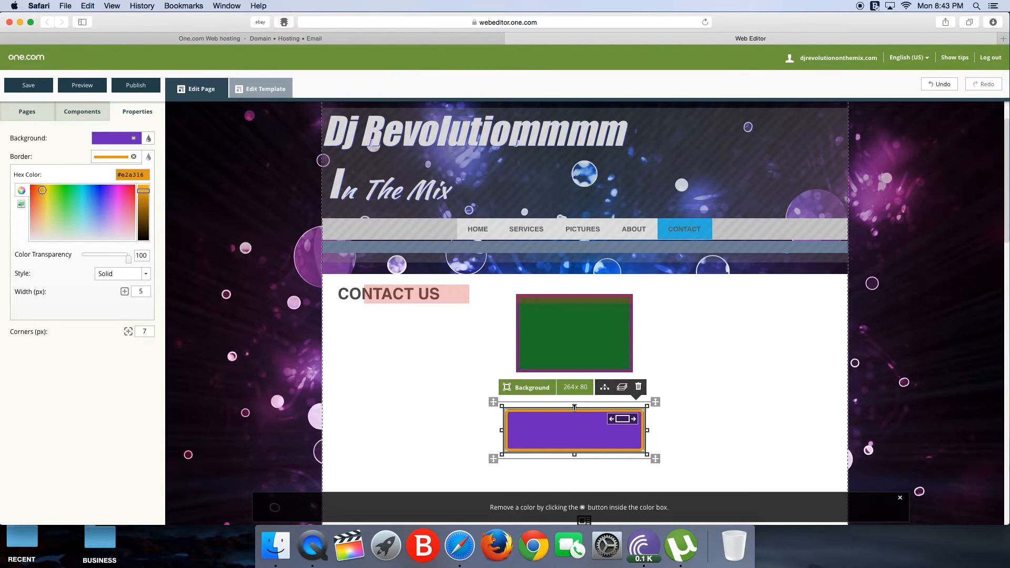
{"action": "left_click_drag", "start_coordinate": [575, 406], "coordinate": [576, 375]}
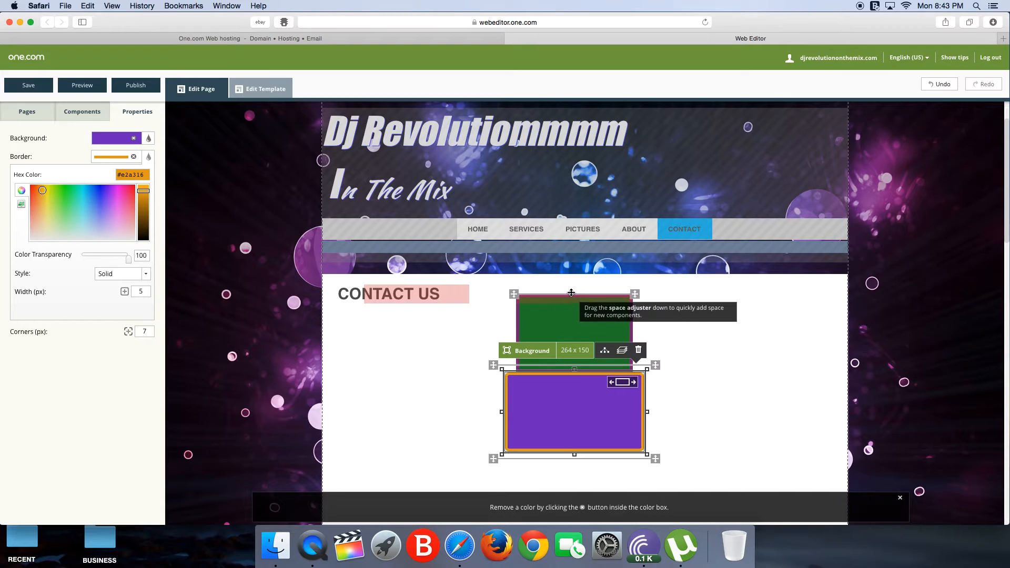
Step: Lower the green box's upper edge to reduce it to about 222 x 131
{"action": "left_click", "coordinate": [579, 316]}
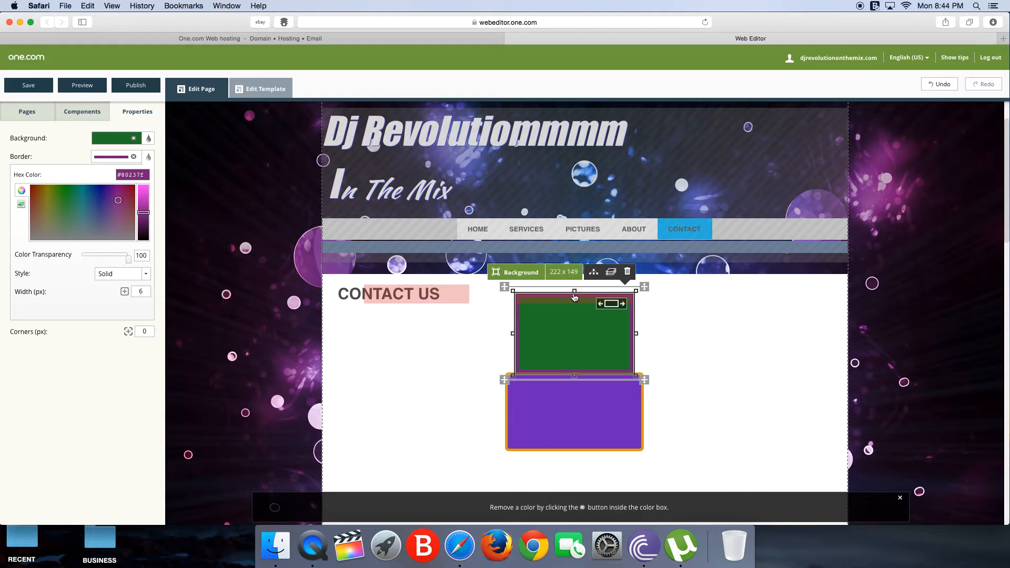
{"action": "left_click", "coordinate": [575, 292]}
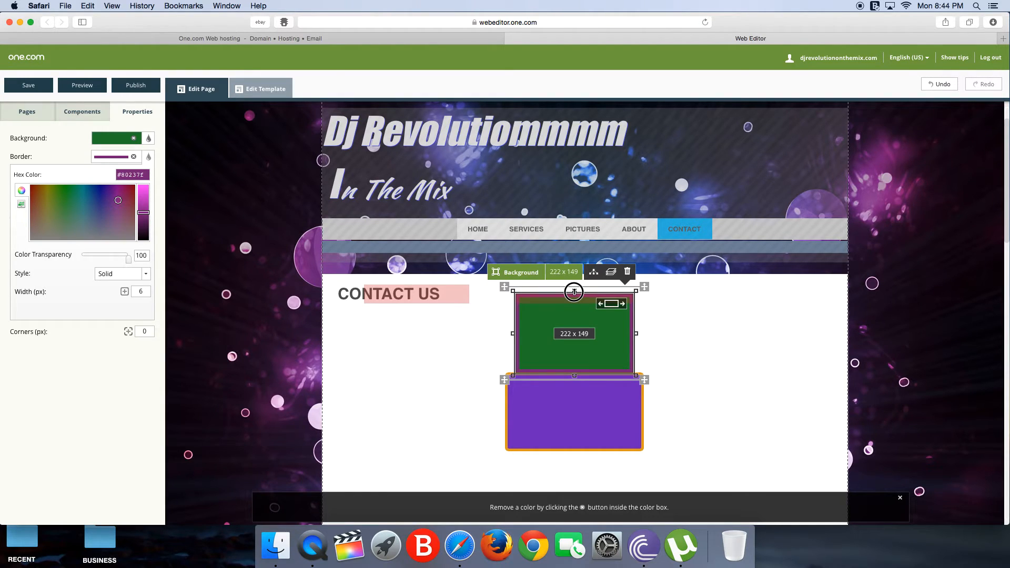
{"action": "left_click_drag", "start_coordinate": [574, 292], "coordinate": [577, 303]}
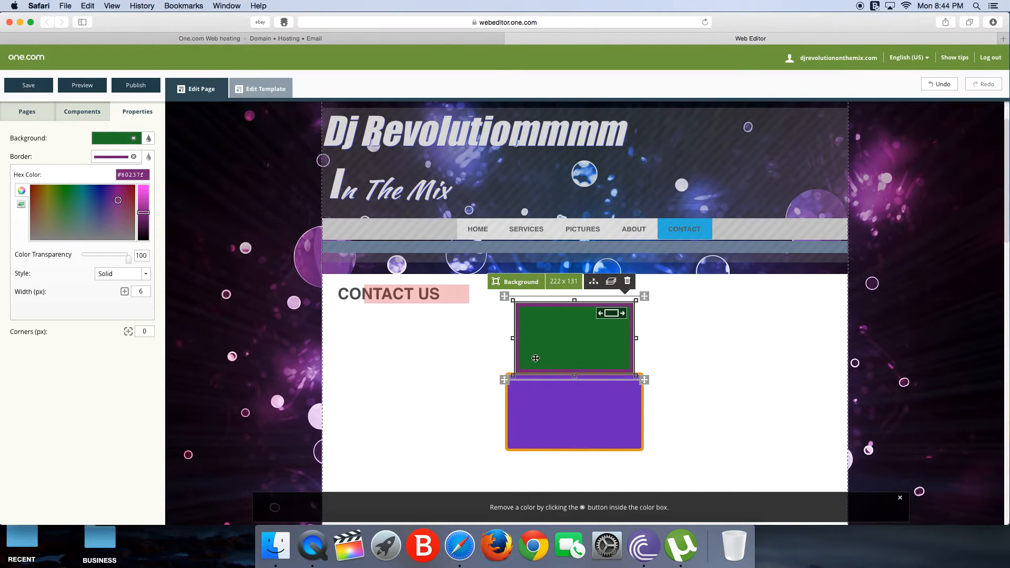
Step: Move the purple box down to leave a gap beneath the green box
{"action": "left_click", "coordinate": [577, 394]}
{"action": "left_click_drag", "start_coordinate": [577, 394], "coordinate": [577, 422]}
{"action": "left_click", "coordinate": [574, 366]}
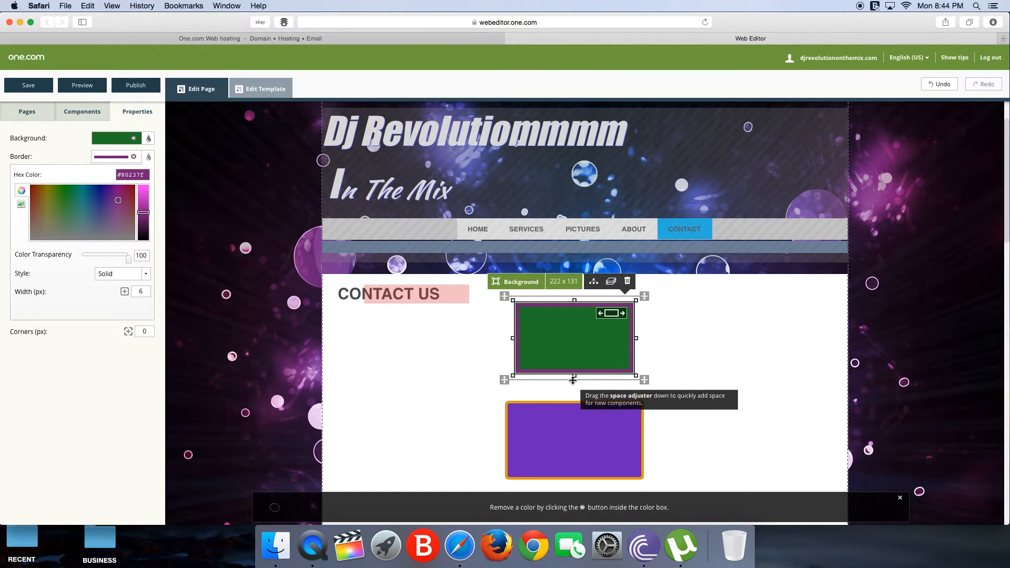
Step: Add space beneath the green box with the space adjuster and stretch the box down to about 222 x 235
{"action": "left_click_drag", "start_coordinate": [574, 380], "coordinate": [574, 381]}
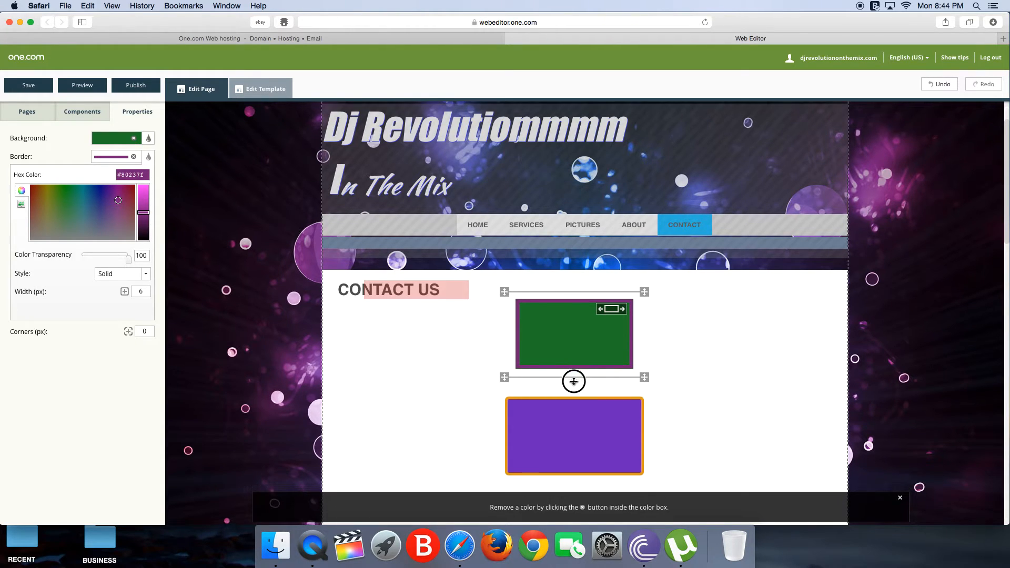
{"action": "scroll", "coordinate": [574, 381], "scroll_direction": "down", "scroll_amount": 1}
{"action": "left_click_drag", "start_coordinate": [574, 381], "coordinate": [578, 409]}
{"action": "left_click", "coordinate": [574, 390]}
{"action": "scroll", "coordinate": [578, 388], "scroll_direction": "down", "scroll_amount": 4}
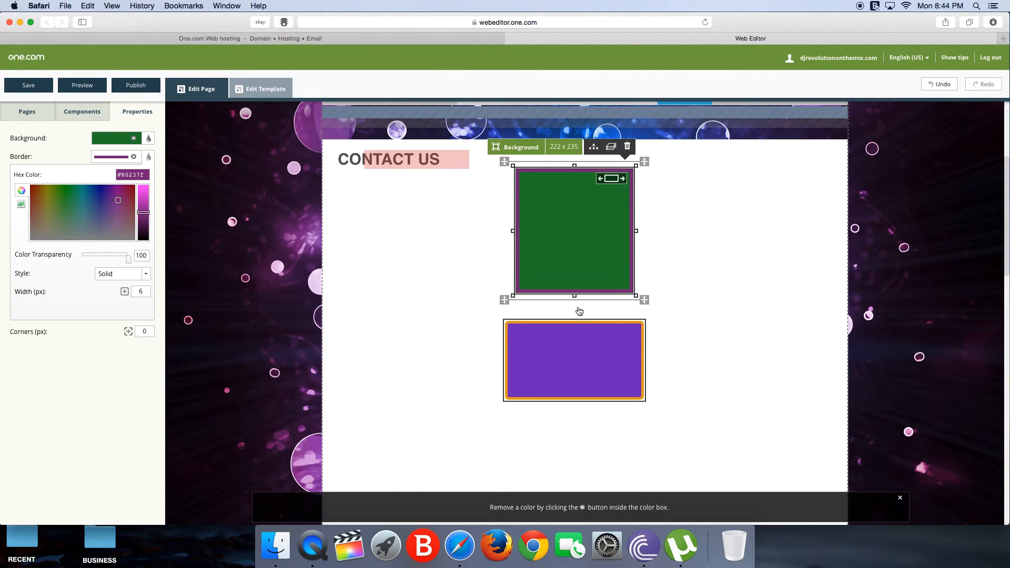
Step: Lengthen the green box to about 222 x 260, pushing the purple box down, and extend it to about 222 x 314 to meet the purple box
{"action": "scroll", "coordinate": [578, 317], "scroll_direction": "down", "scroll_amount": 1}
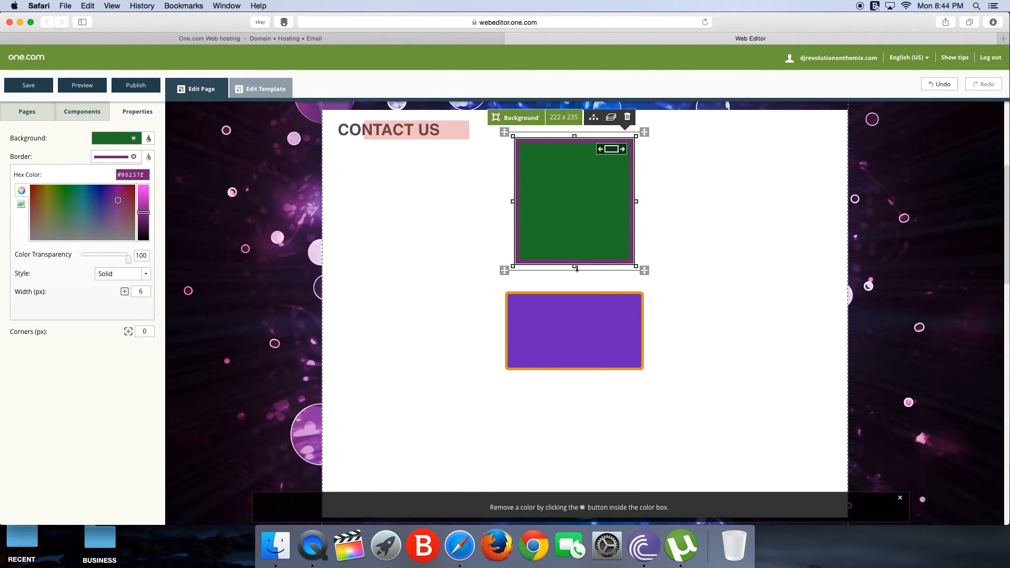
{"action": "left_click_drag", "start_coordinate": [576, 269], "coordinate": [579, 283]}
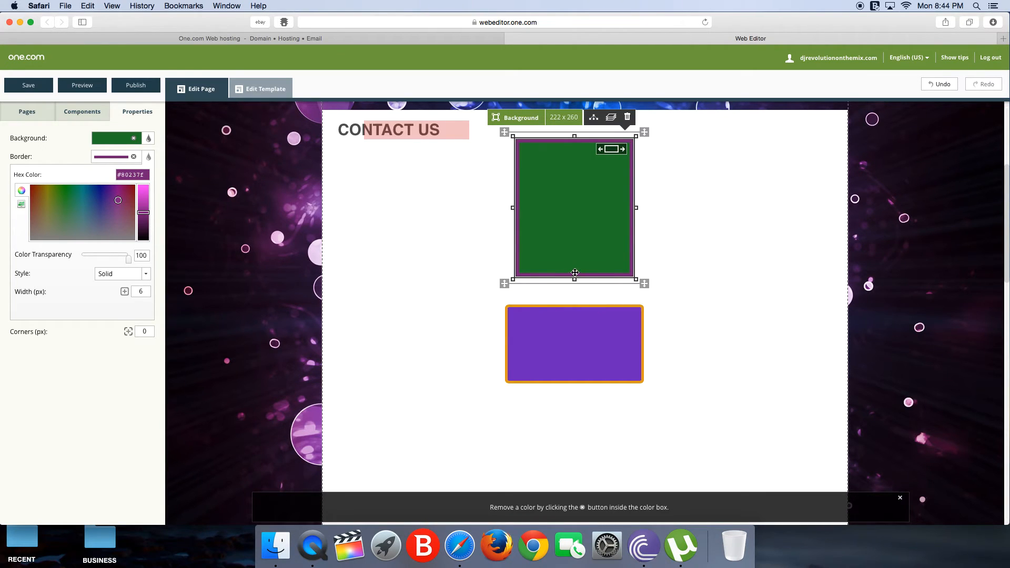
{"action": "left_click", "coordinate": [577, 306]}
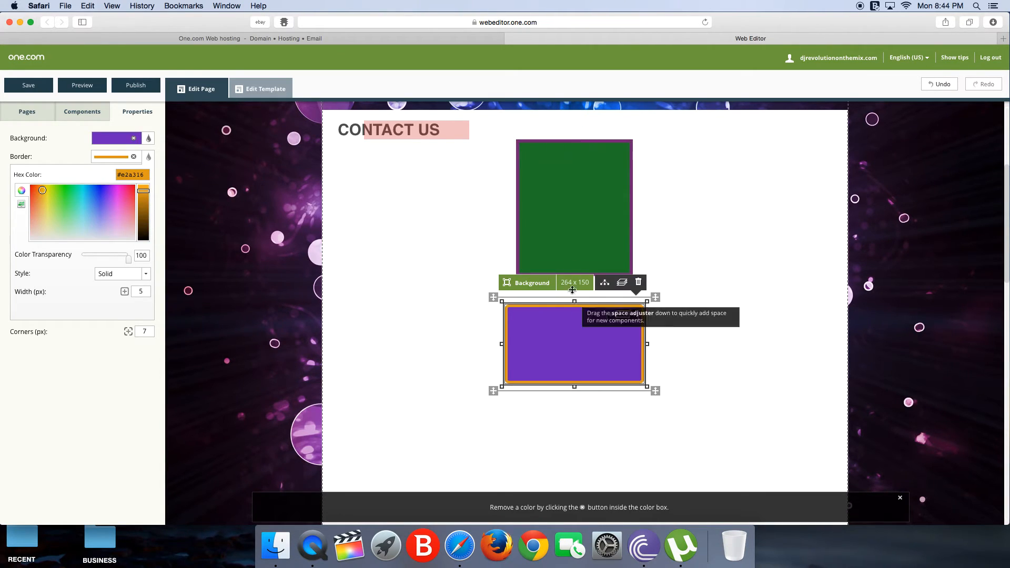
{"action": "left_click", "coordinate": [573, 265]}
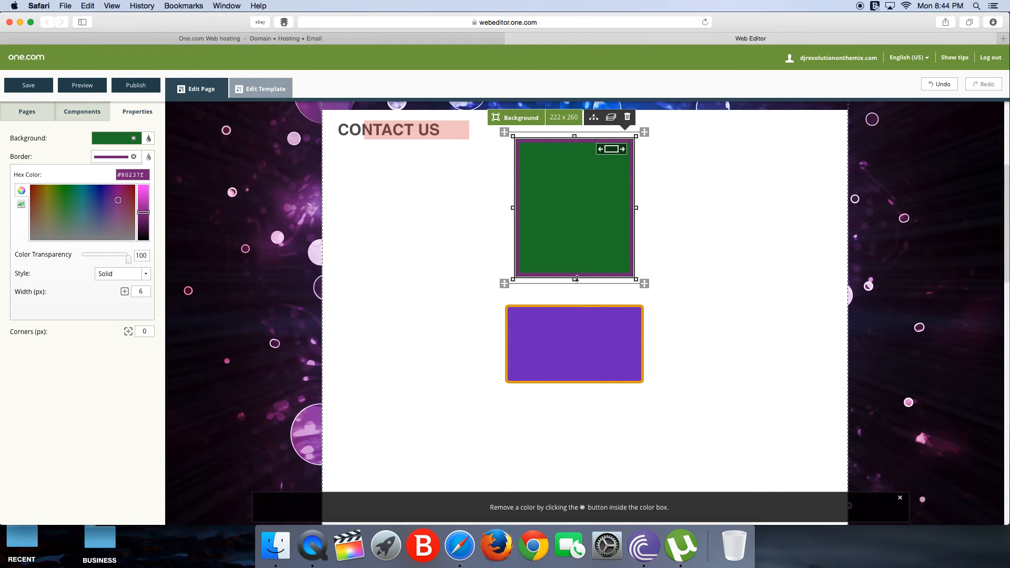
{"action": "left_click_drag", "start_coordinate": [575, 275], "coordinate": [580, 308]}
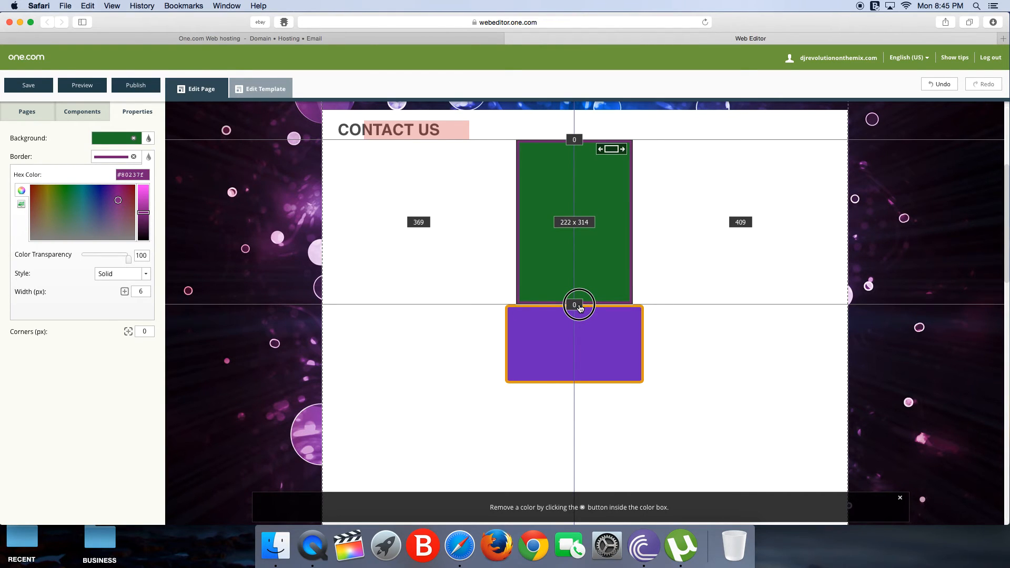
{"action": "left_click", "coordinate": [449, 340]}
Step: Add a Text component to the white area beside the green box and enter the sample text "gvvghcggcghvgvghvgvgvvvjhvh"
{"action": "scroll", "coordinate": [631, 313], "scroll_direction": "down", "scroll_amount": 3}
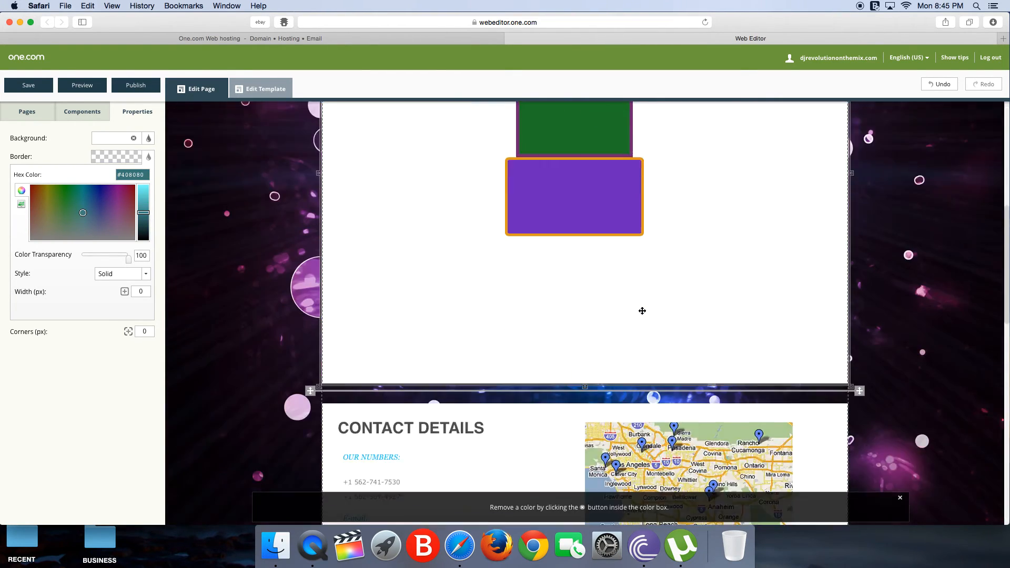
{"action": "scroll", "coordinate": [636, 316], "scroll_direction": "up", "scroll_amount": 7}
{"action": "scroll", "coordinate": [633, 315], "scroll_direction": "down", "scroll_amount": 5}
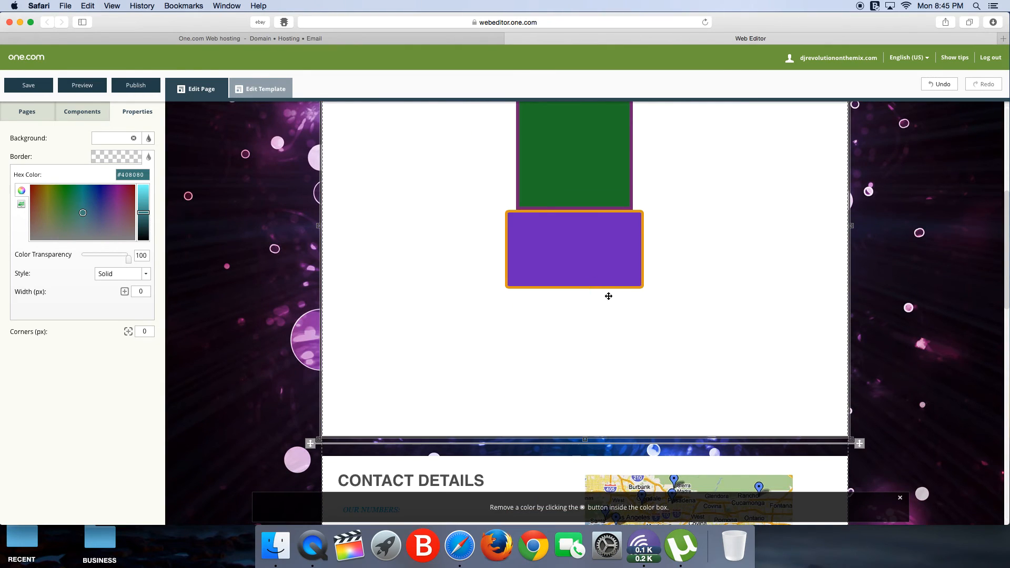
{"action": "scroll", "coordinate": [604, 291], "scroll_direction": "up", "scroll_amount": 5}
{"action": "left_click", "coordinate": [86, 112]}
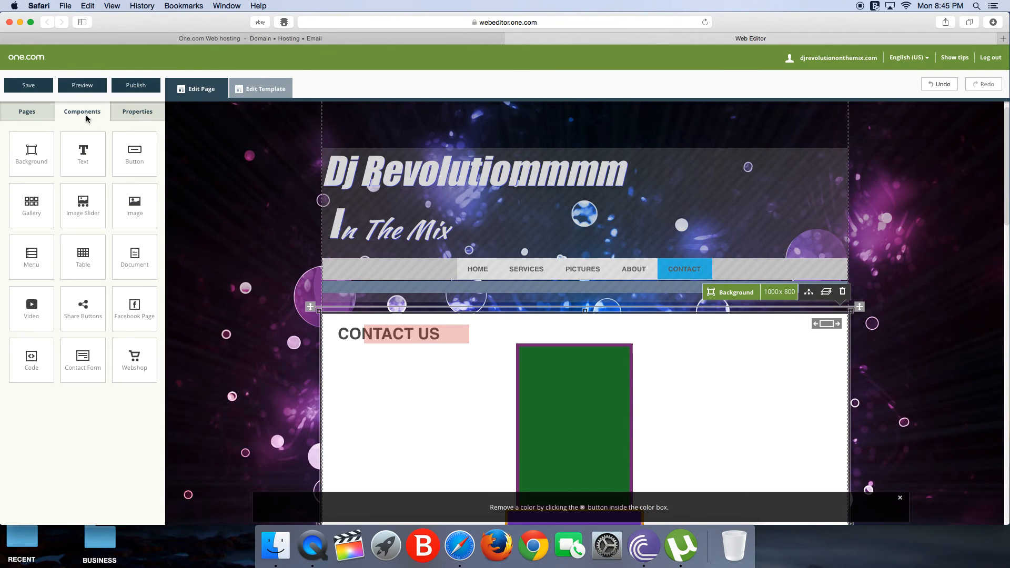
{"action": "left_click_drag", "start_coordinate": [83, 153], "coordinate": [730, 395]}
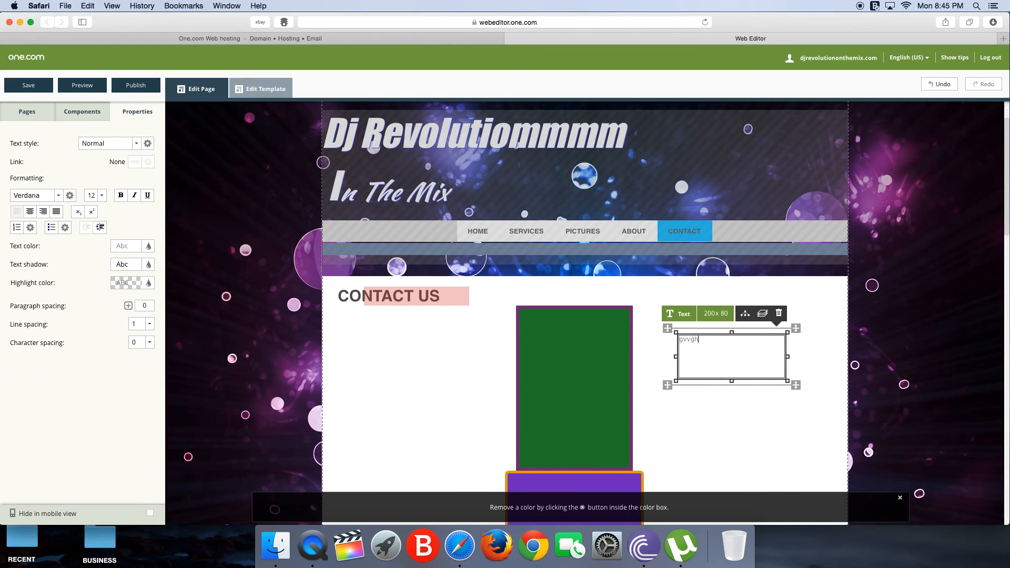
{"action": "left_click", "coordinate": [697, 367]}
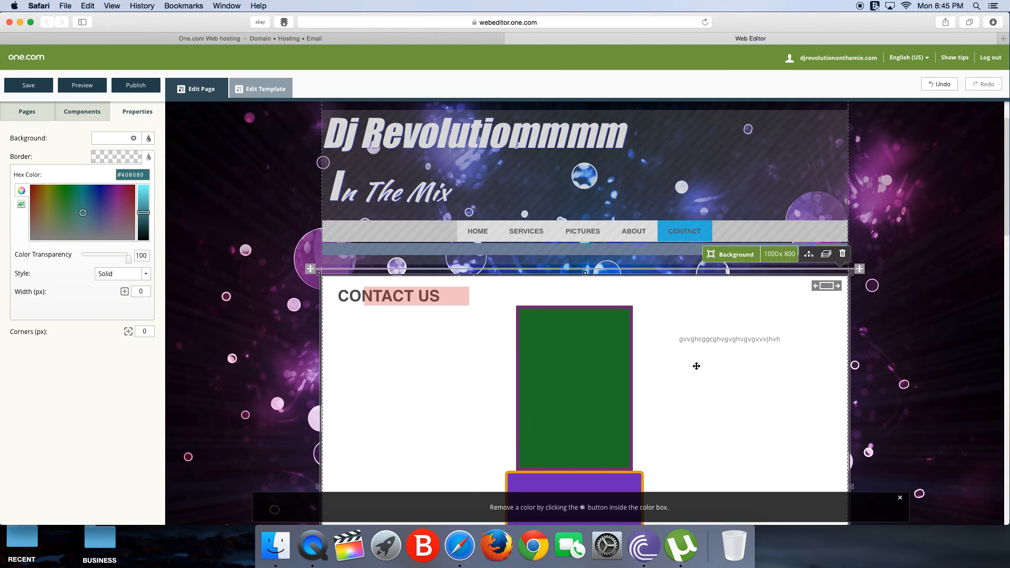
Step: Widen the text box toward the green box to about 288 x 80 so its left edge meets the green box
{"action": "left_click", "coordinate": [689, 359]}
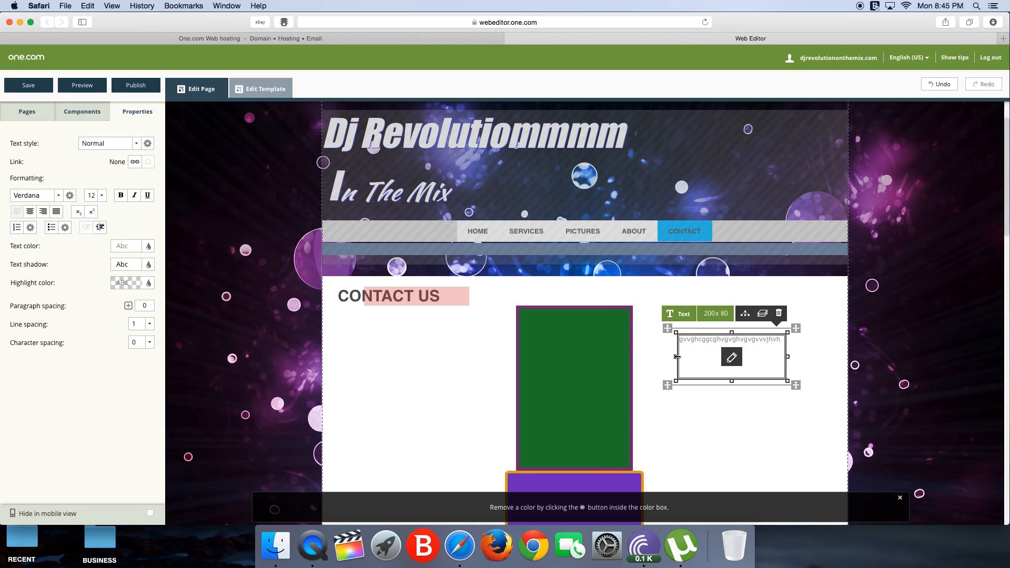
{"action": "left_click_drag", "start_coordinate": [678, 357], "coordinate": [633, 366]}
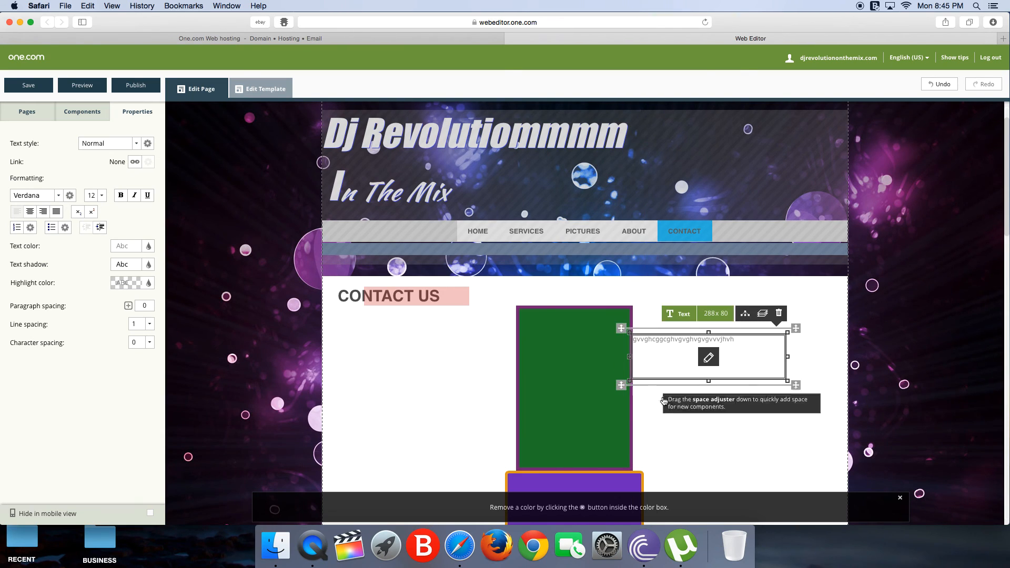
{"action": "left_click", "coordinate": [676, 417]}
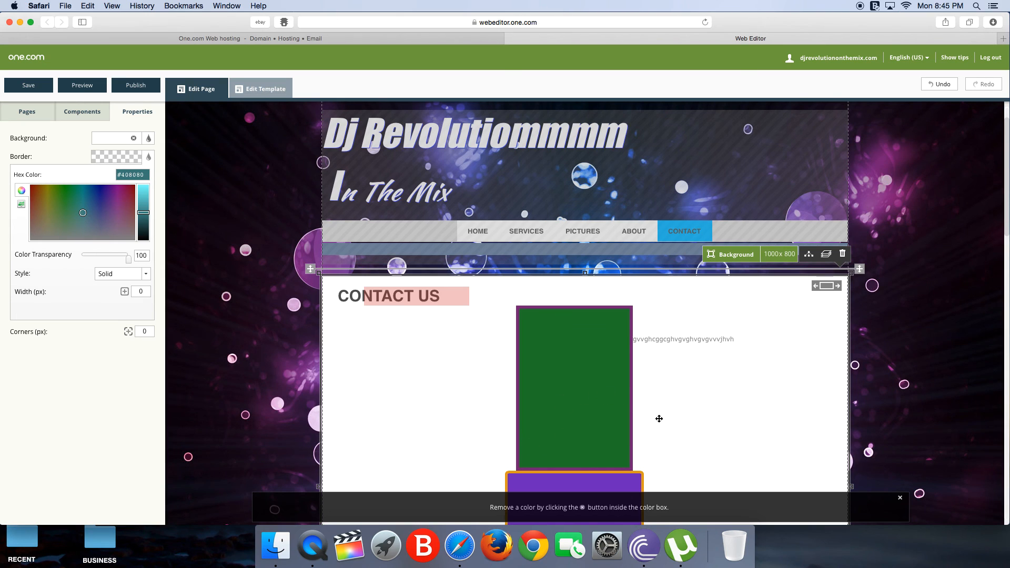
{"action": "scroll", "coordinate": [658, 417], "scroll_direction": "down", "scroll_amount": 5}
{"action": "scroll", "coordinate": [665, 418], "scroll_direction": "up", "scroll_amount": 6}
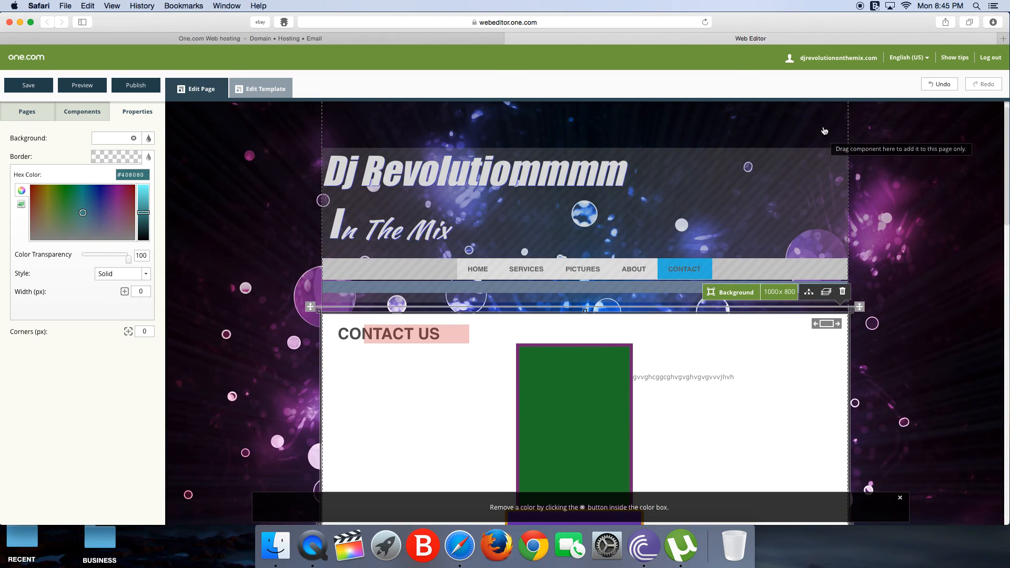